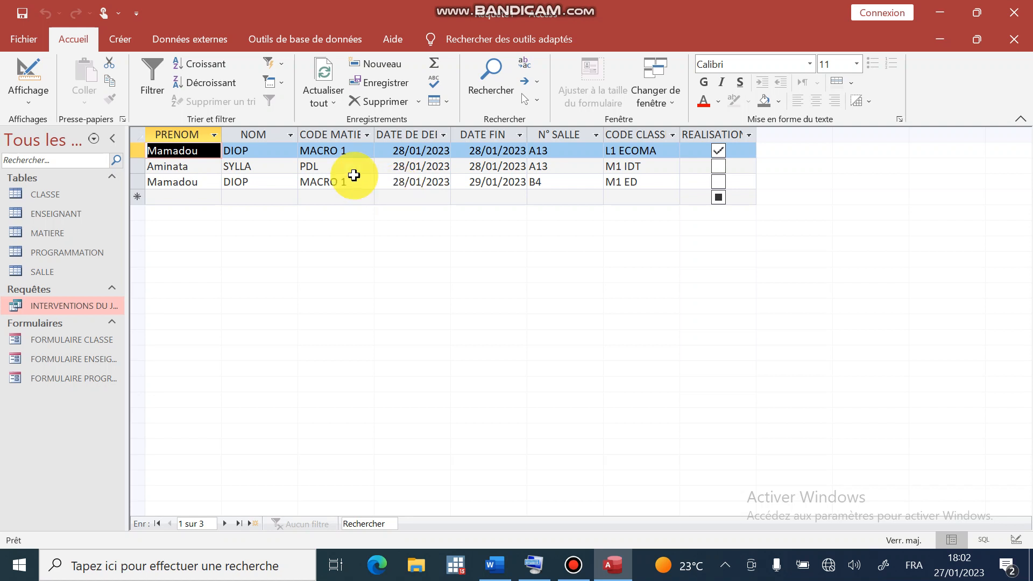
- Clear the REALISATION check for the first record and save the query as INTERVENTIONS DU LENDEMAIN
{"action": "left_click", "coordinate": [715, 152]}
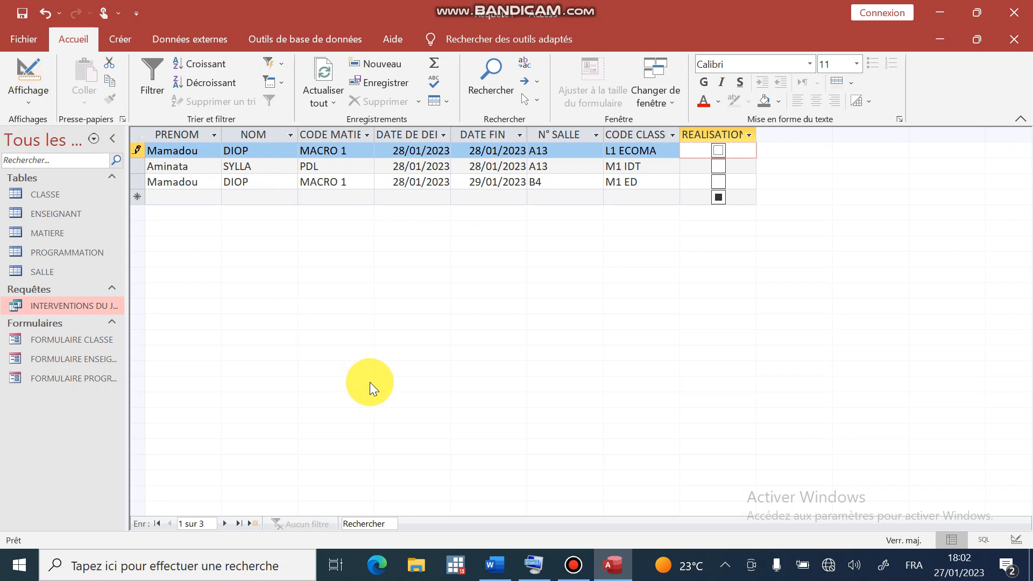
{"action": "key", "text": "ctrl+s"}
{"action": "type", "text": "INTE"}
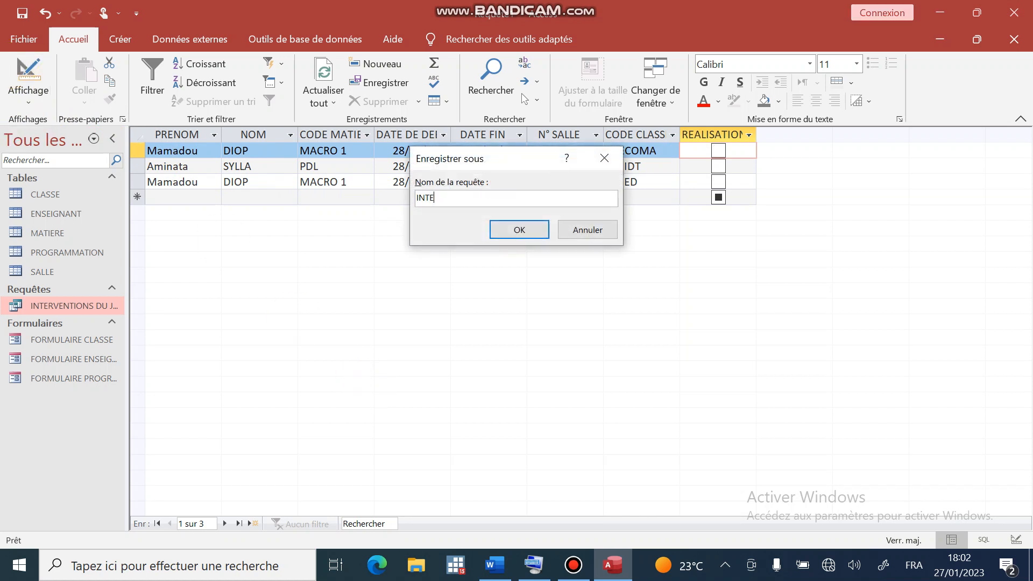
{"action": "type", "text": "RVENTIONS DU LENDEMAIN"}
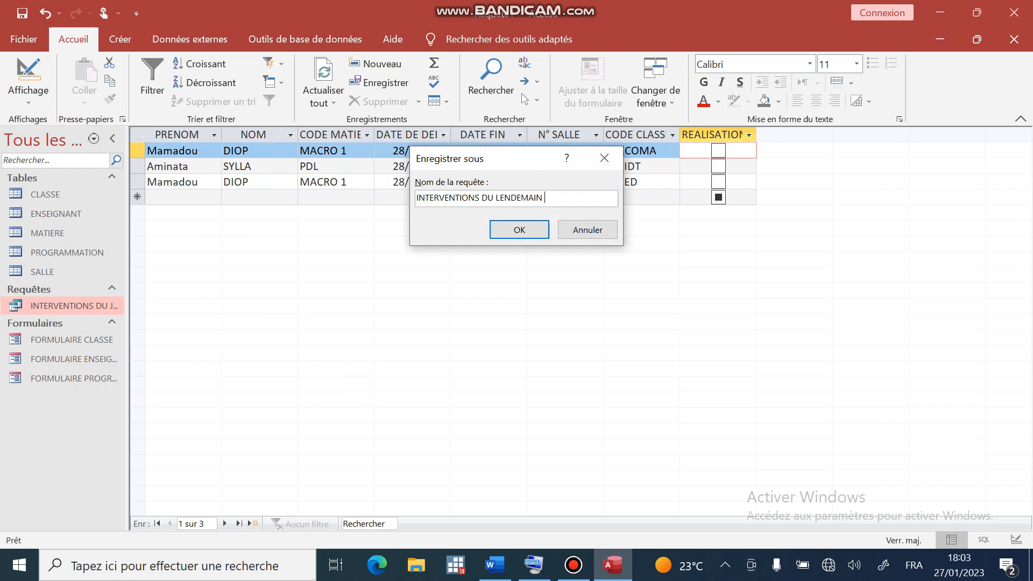
{"action": "key", "text": "Return"}
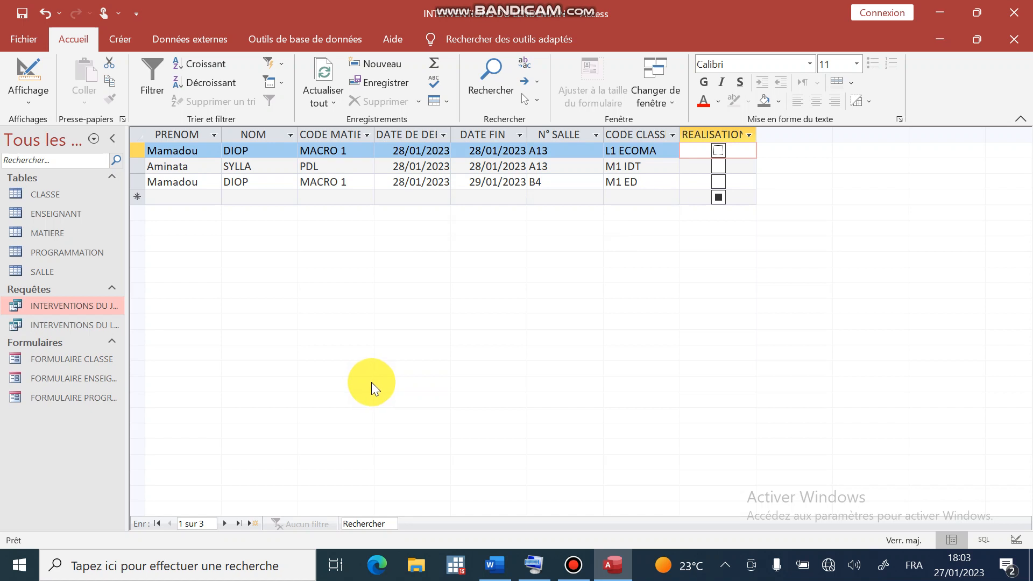
- Try the criterion Date()-1 for DATE DE DEBUT in the query design and display the resulting records
{"action": "left_click", "coordinate": [19, 76]}
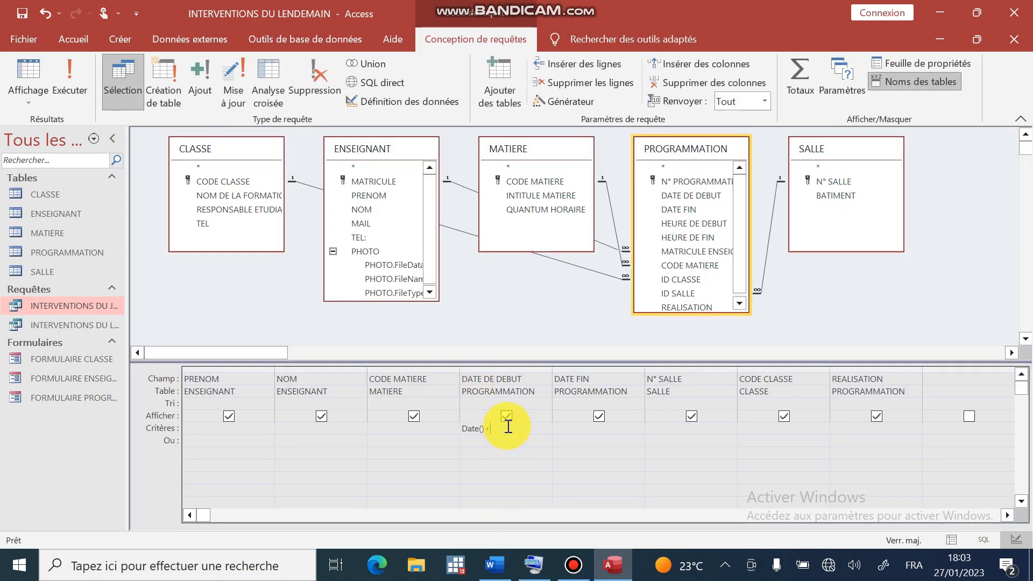
{"action": "type", "text": "-"}
{"action": "key", "text": "Caps_Lock"}
{"action": "key", "text": "Caps_Lock"}
{"action": "left_click", "coordinate": [32, 69]}
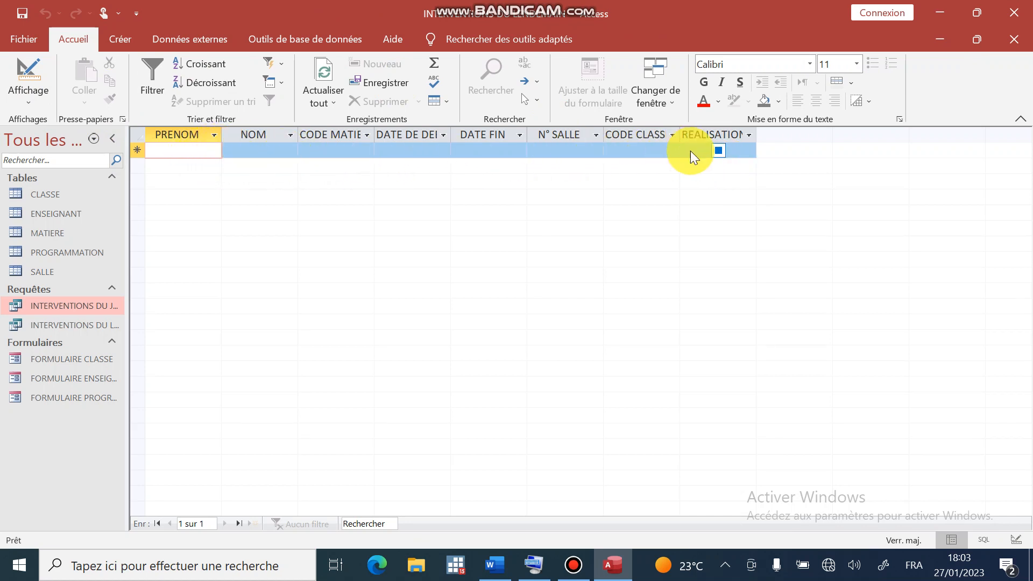
- Set the DATE DE DEBUT criterion to Date()+1 in the query design and display the resulting records
{"action": "left_click", "coordinate": [33, 78]}
{"action": "left_click", "coordinate": [553, 427]}
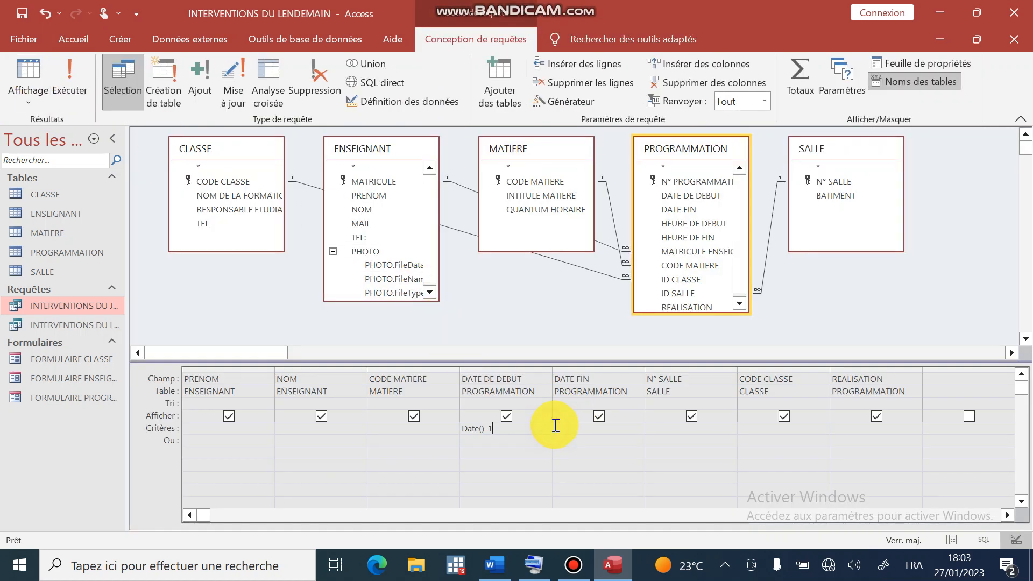
{"action": "key", "text": "BackSpace"}
{"action": "key", "text": "BackSpace"}
{"action": "type", "text": "+1"}
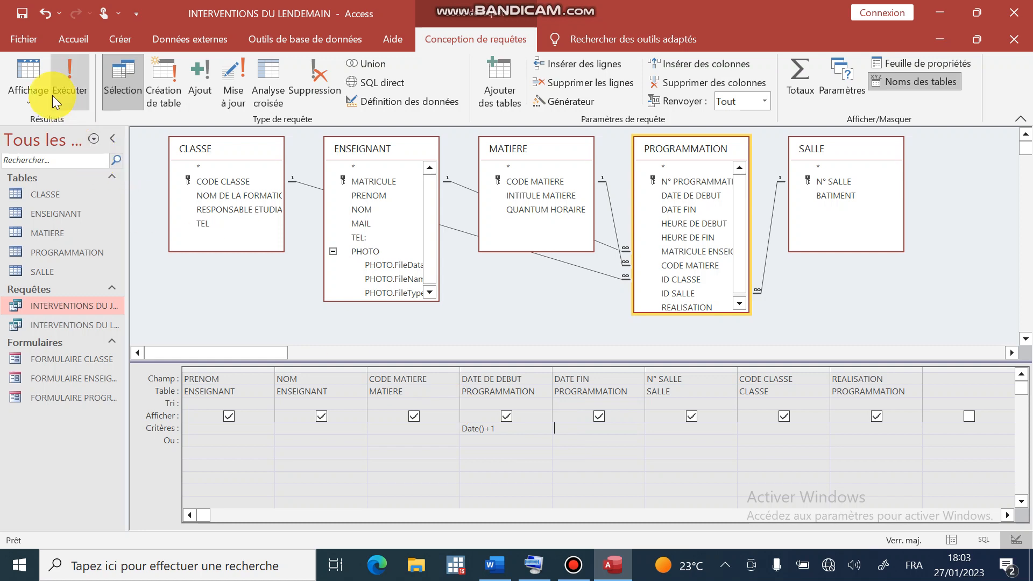
{"action": "left_click", "coordinate": [40, 87]}
{"action": "left_click", "coordinate": [37, 74]}
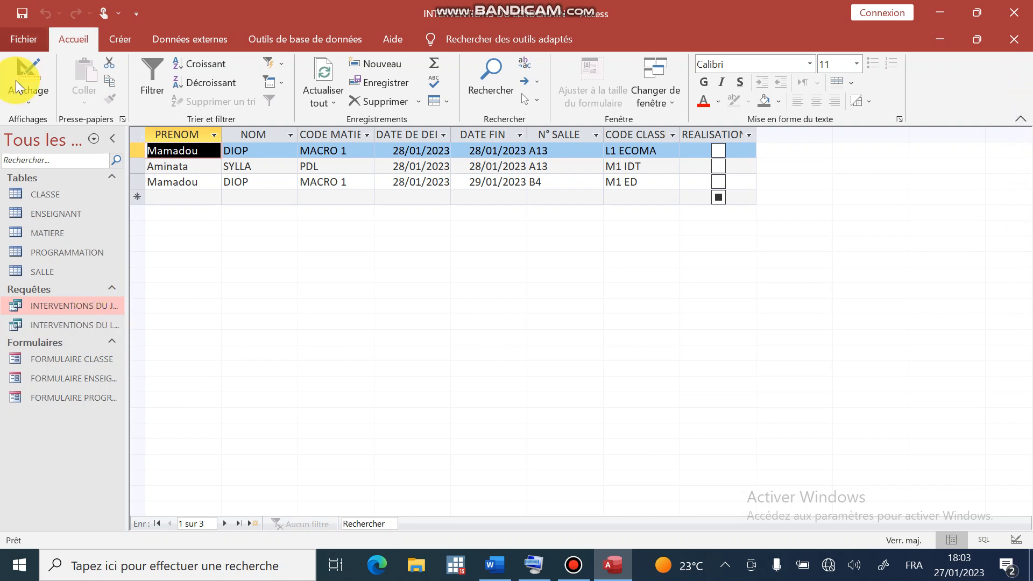
- Create a new query in design mode without adding any tables
{"action": "left_click", "coordinate": [111, 32]}
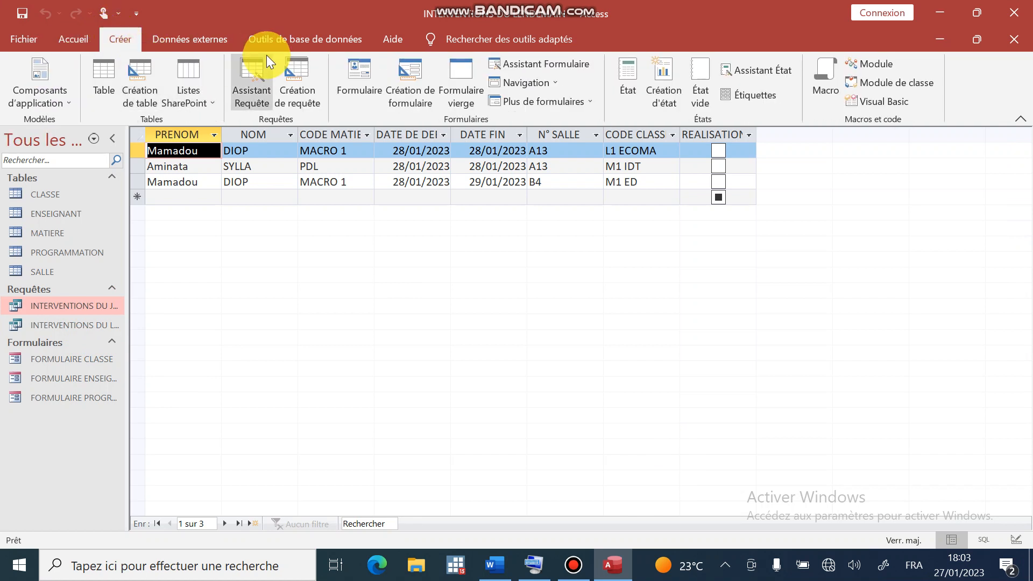
{"action": "left_click", "coordinate": [296, 68]}
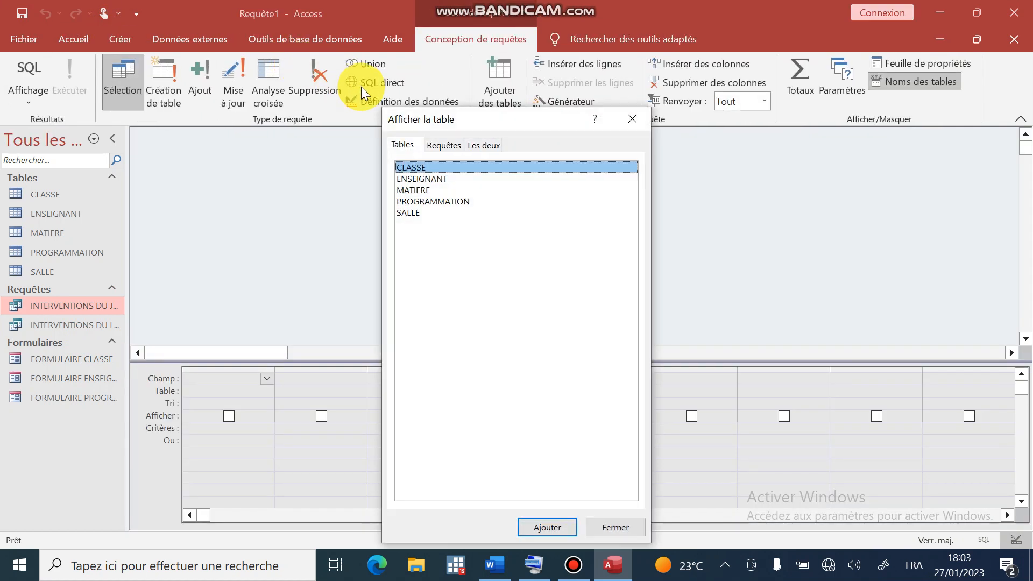
{"action": "left_click", "coordinate": [627, 118]}
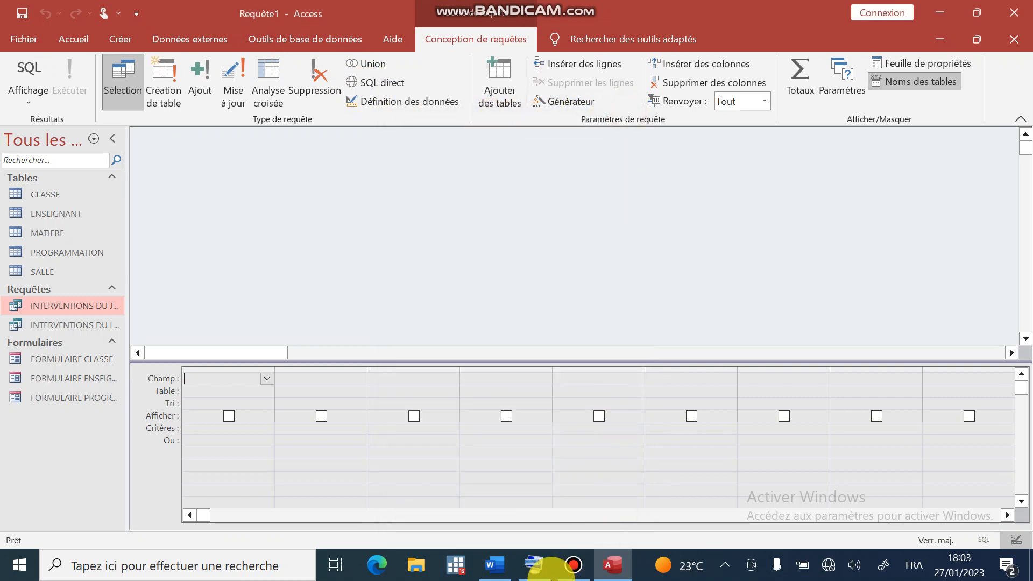
- Switch to Word and delete the selected content of the hand-drawn diagram document
{"action": "left_click", "coordinate": [493, 566]}
{"action": "key", "text": "ctrl+a"}
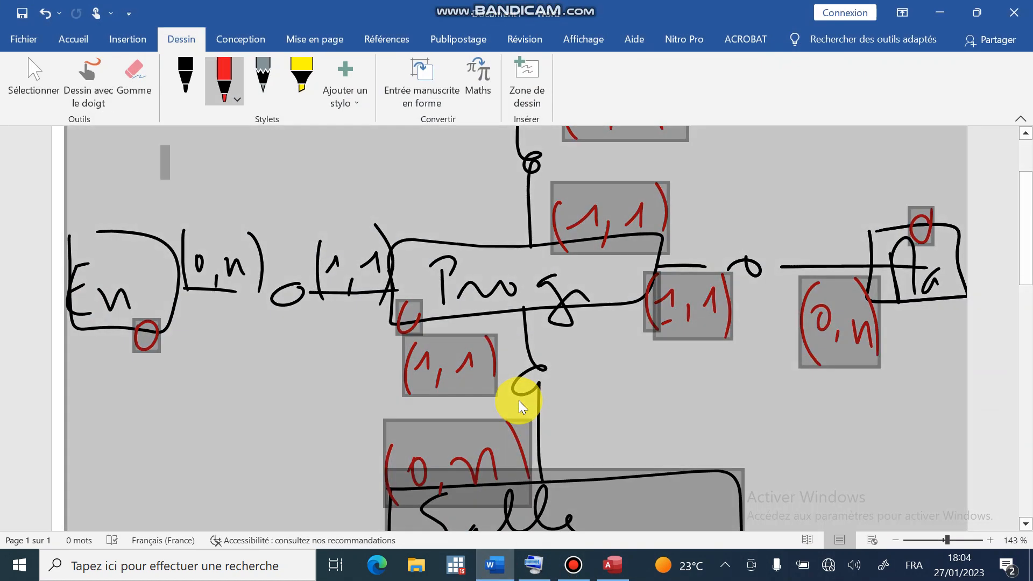
{"action": "left_click", "coordinate": [519, 398]}
{"action": "key", "text": "ctrl+a"}
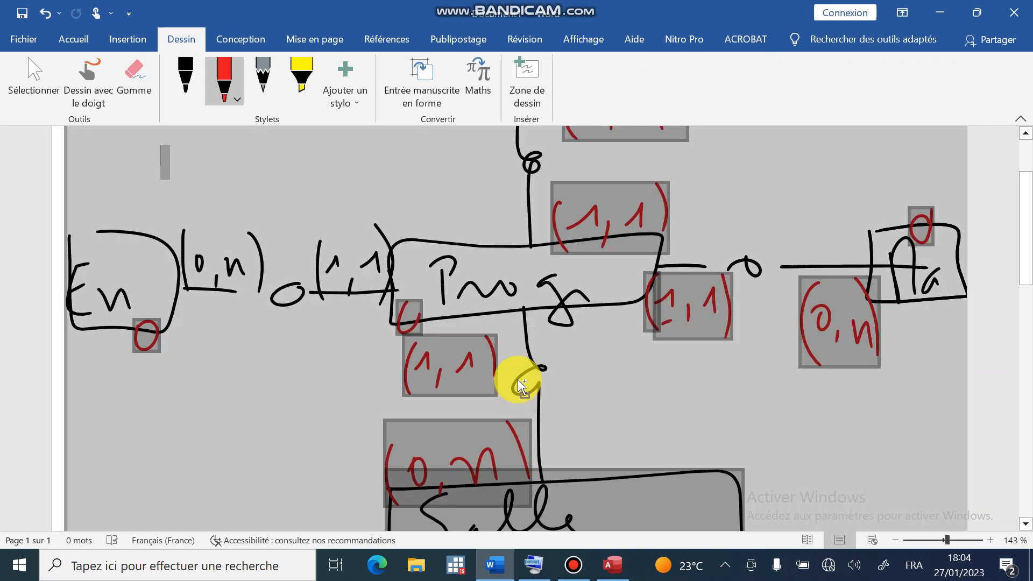
{"action": "left_click", "coordinate": [518, 379]}
{"action": "key", "text": "Delete"}
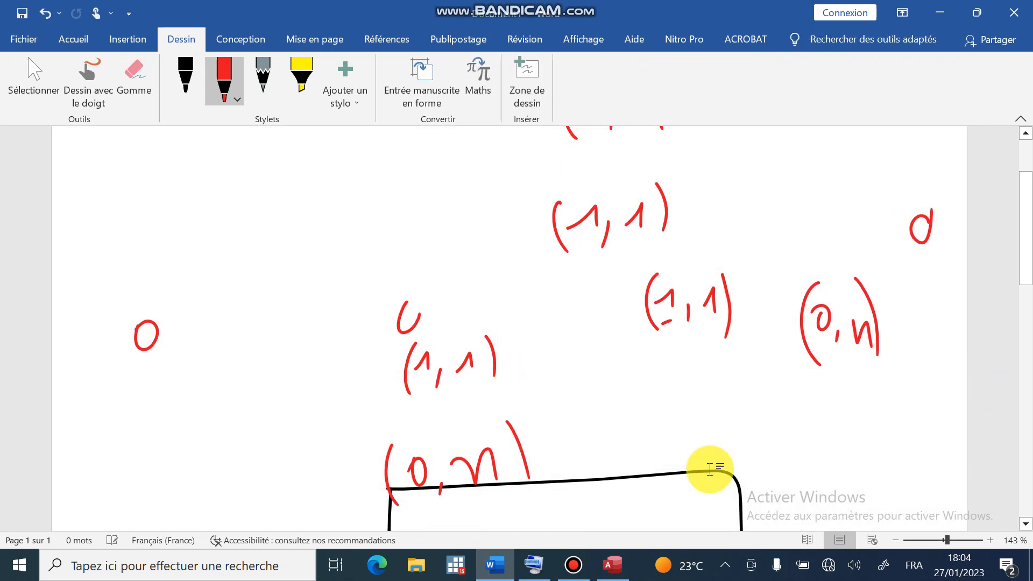
- Create a new blank Word document
{"action": "left_click", "coordinate": [914, 540]}
{"action": "left_click", "coordinate": [551, 347]}
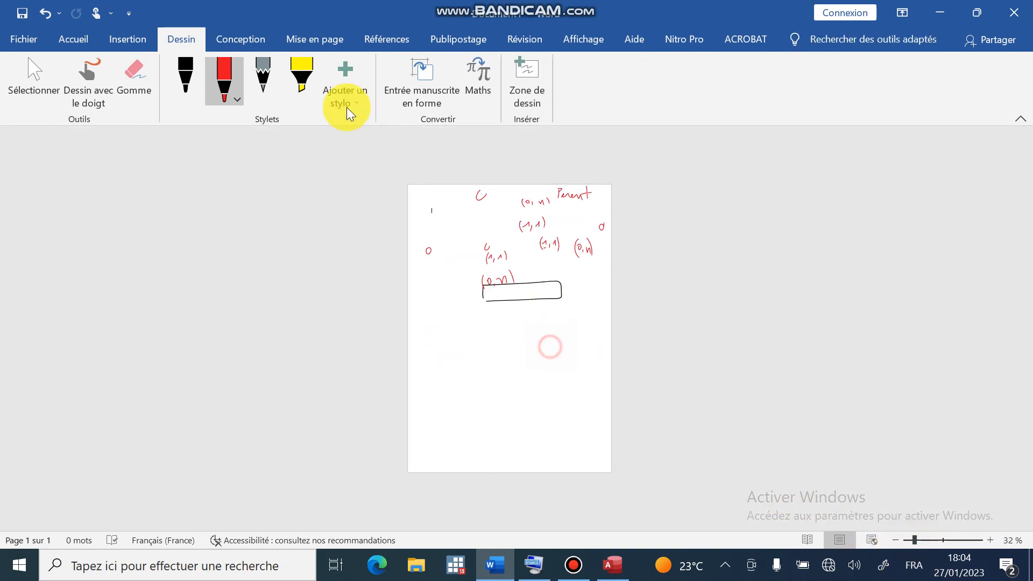
{"action": "key", "text": "ctrl+n"}
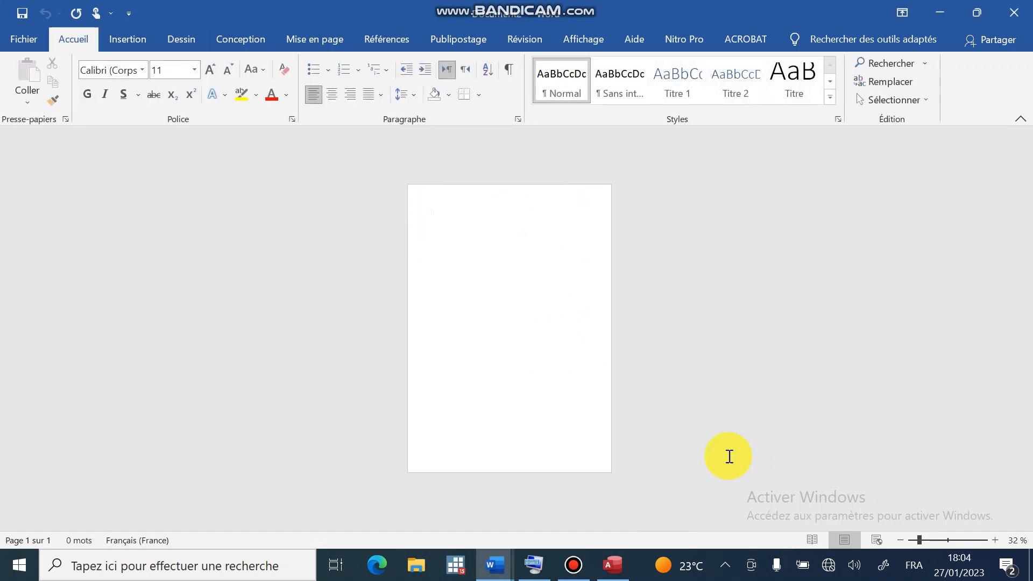
{"action": "scroll", "coordinate": [887, 564], "scroll_direction": "up", "scroll_amount": 6}
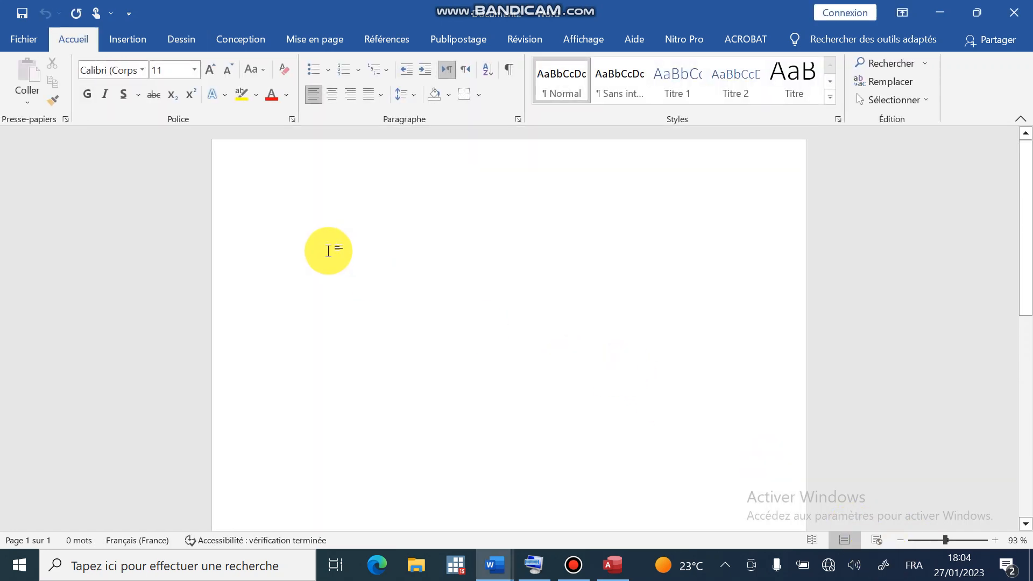
{"action": "type", "text": "aaaa"}
{"action": "key", "text": "BackSpace"}
{"action": "key", "text": "BackSpace"}
{"action": "key", "text": "BackSpace"}
{"action": "key", "text": "BackSpace"}
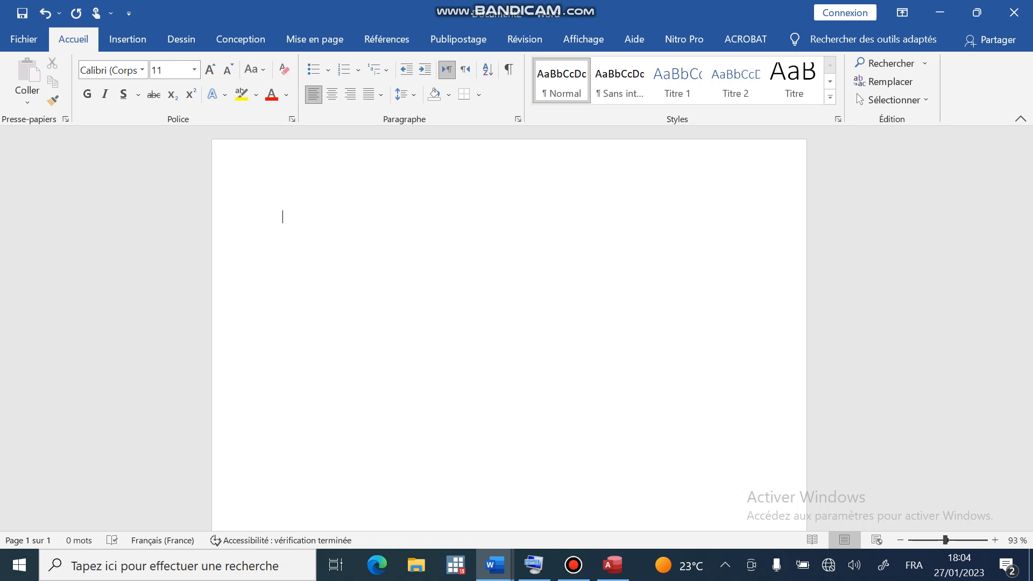
- Write the example criterion "Entre 01/02/2023 et 28/02/2023" on the first line and start a new line below it
{"action": "type", "text": "entre"}
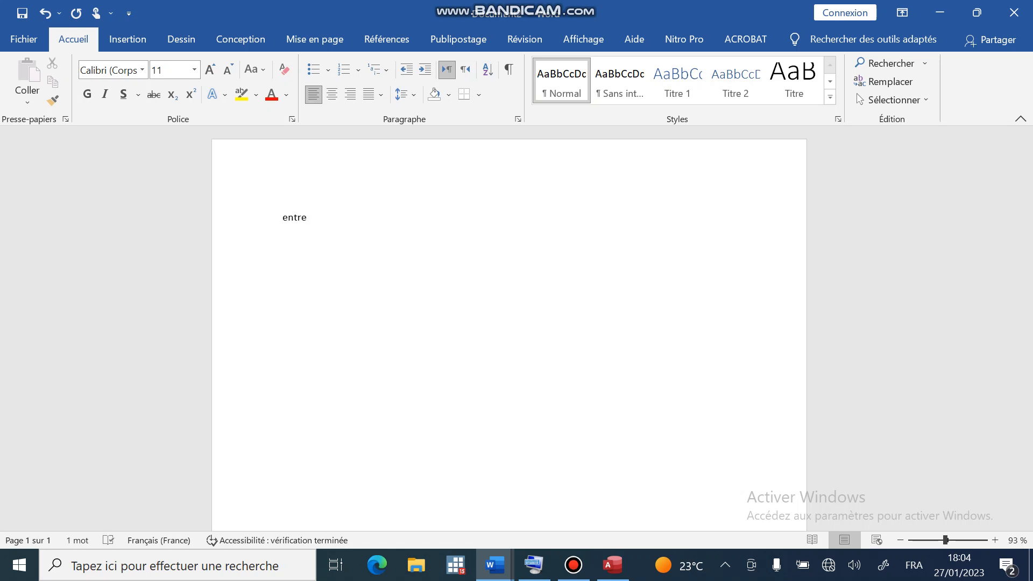
{"action": "type", "text": " 01/02"}
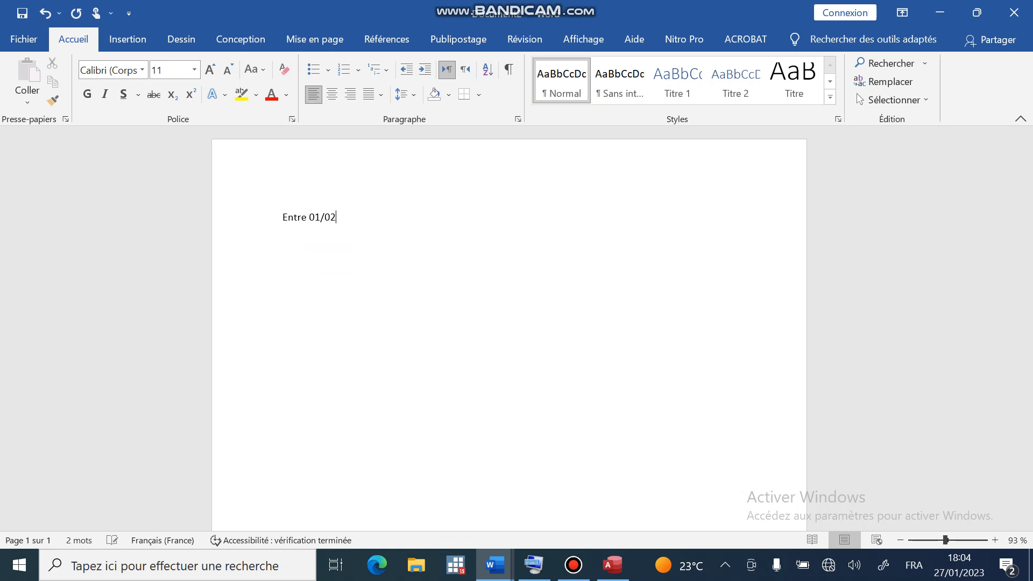
{"action": "type", "text": "/2023 et 28/02/2023"}
{"action": "key", "text": "Return"}
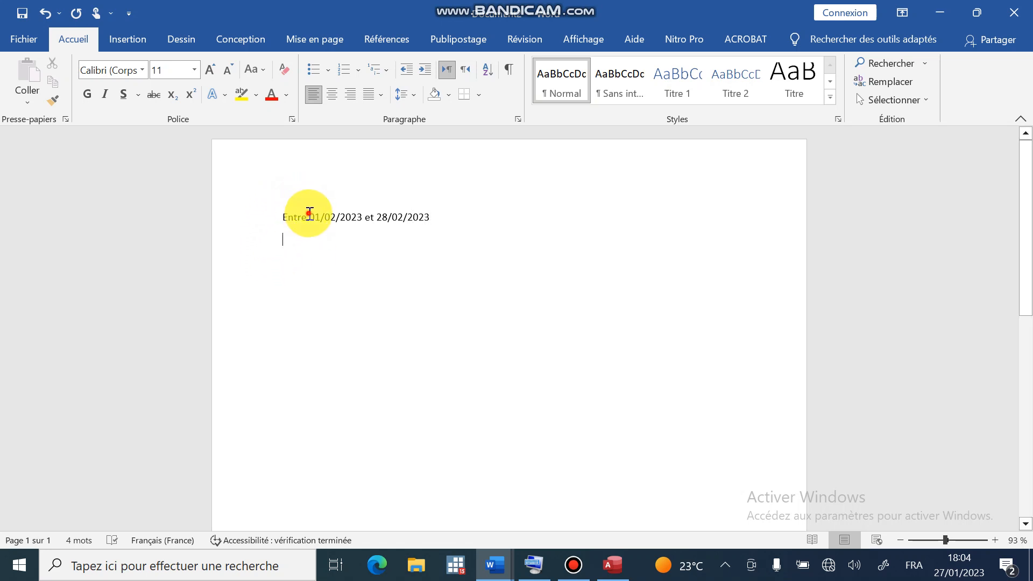
{"action": "left_click_drag", "start_coordinate": [309, 212], "coordinate": [434, 212]}
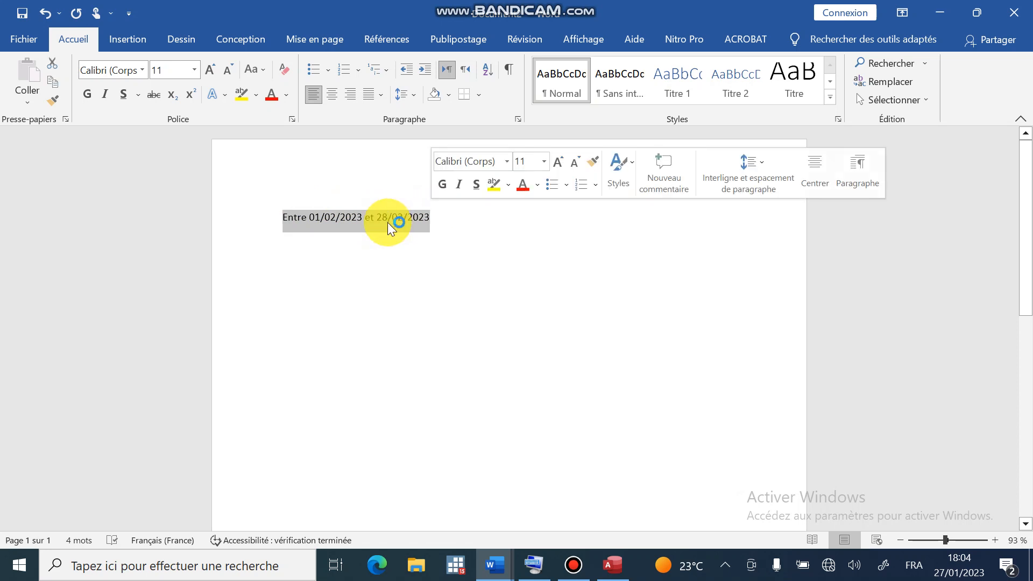
{"action": "left_click", "coordinate": [455, 221]}
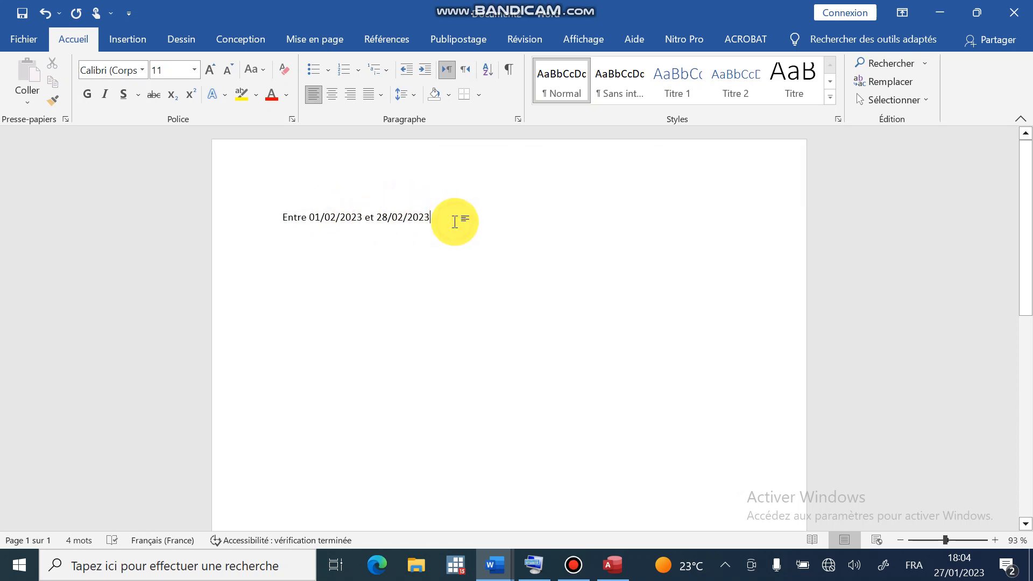
{"action": "key", "text": "Return"}
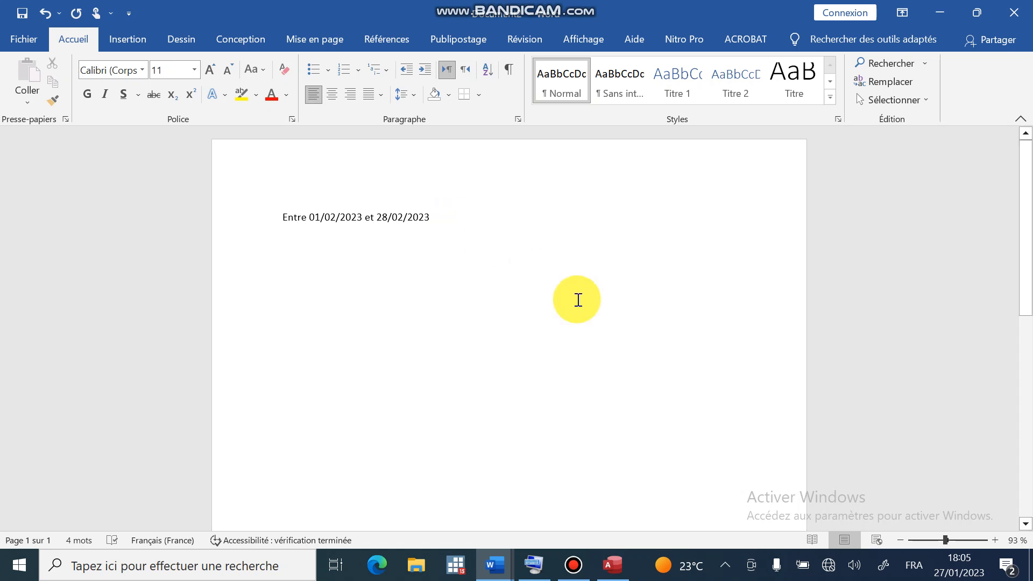
- Write "<15/01/2023" on the second line, inserting the < sign with the on-screen keyboard
{"action": "left_click", "coordinate": [534, 565]}
{"action": "left_click_drag", "start_coordinate": [449, 259], "coordinate": [462, 257]}
{"action": "left_click_drag", "start_coordinate": [575, 257], "coordinate": [834, 244]}
{"action": "left_click", "coordinate": [381, 245]}
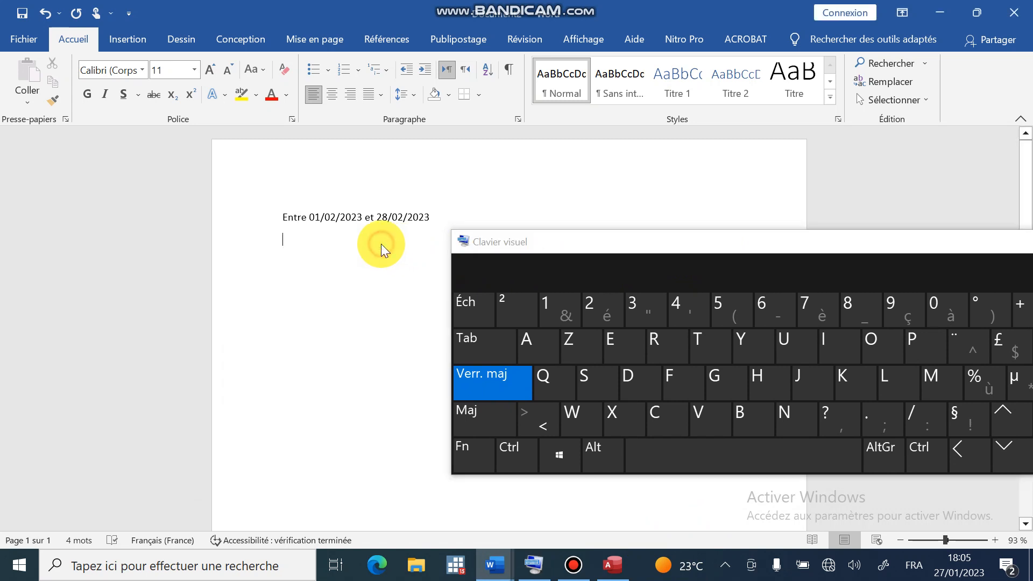
{"action": "left_click", "coordinate": [543, 427]}
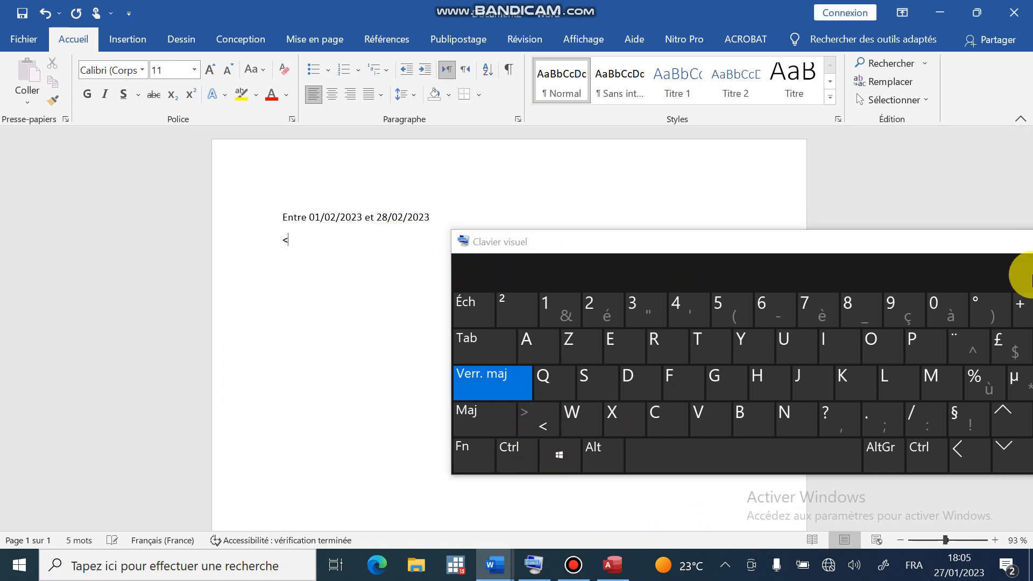
{"action": "left_click_drag", "start_coordinate": [980, 243], "coordinate": [849, 266]}
{"action": "left_click", "coordinate": [925, 262]}
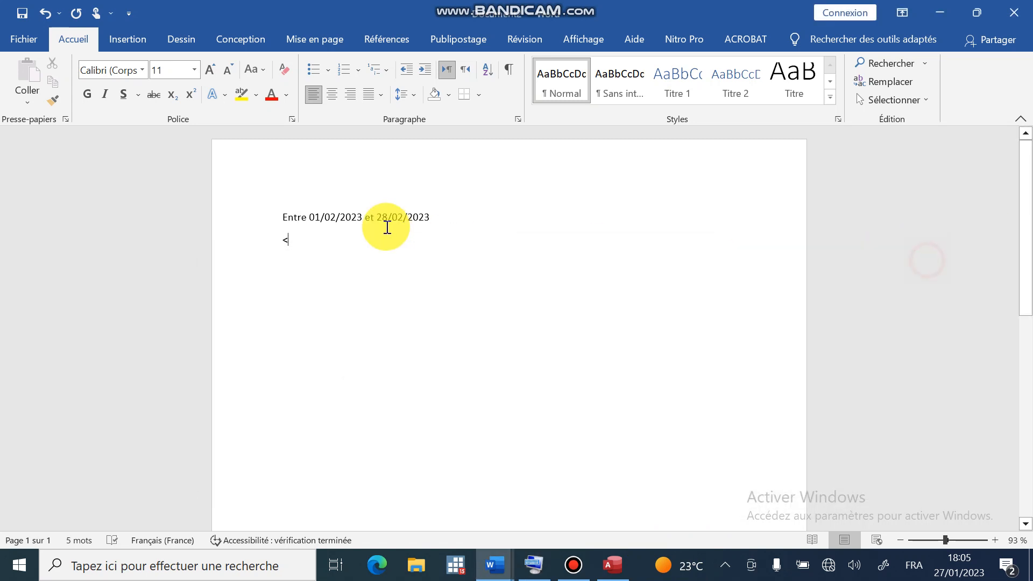
{"action": "type", "text": "1"}
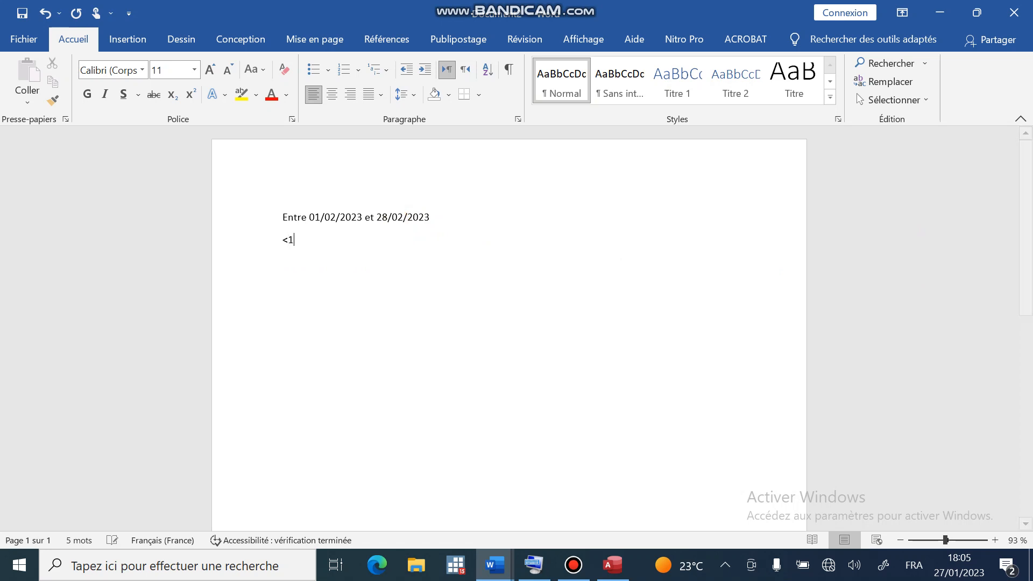
{"action": "type", "text": "5/01/2023"}
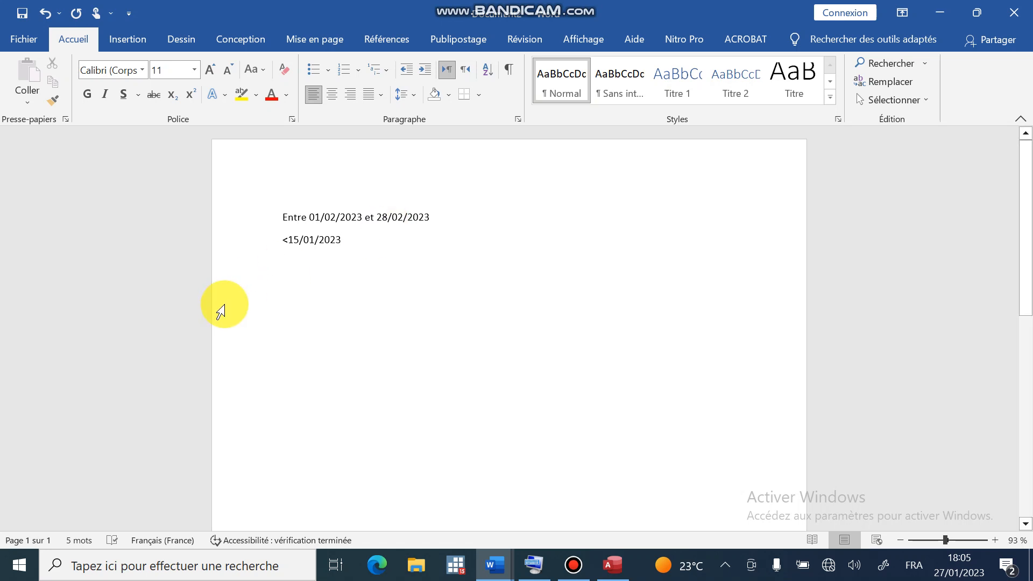
- Copy the "<15/01/2023" line to the line below, change its operator to <=, and move to the following line
{"action": "left_click_drag", "start_coordinate": [382, 240], "coordinate": [273, 251]}
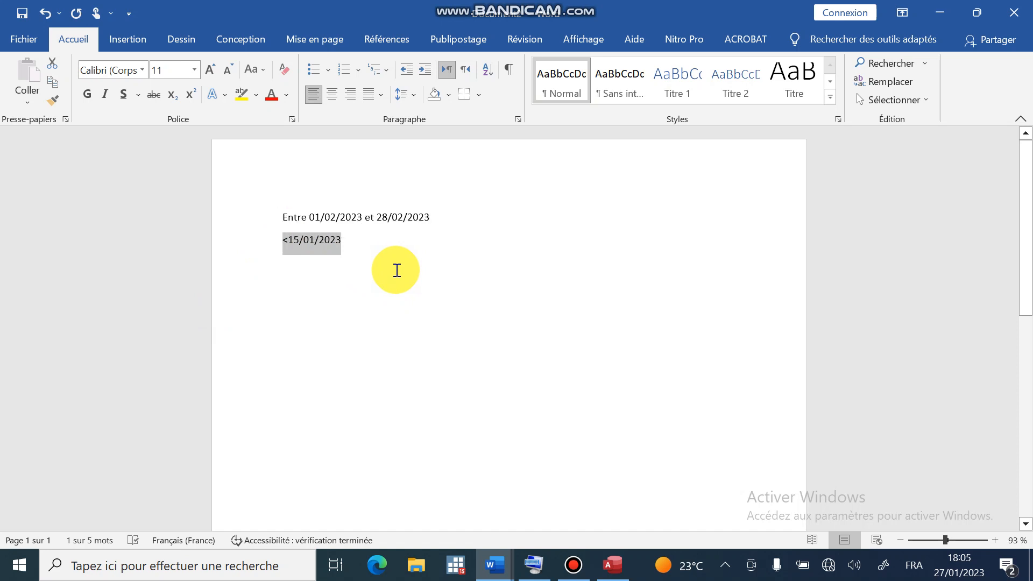
{"action": "key", "text": "ctrl+c"}
{"action": "left_click", "coordinate": [397, 270]}
{"action": "key", "text": "ctrl+v"}
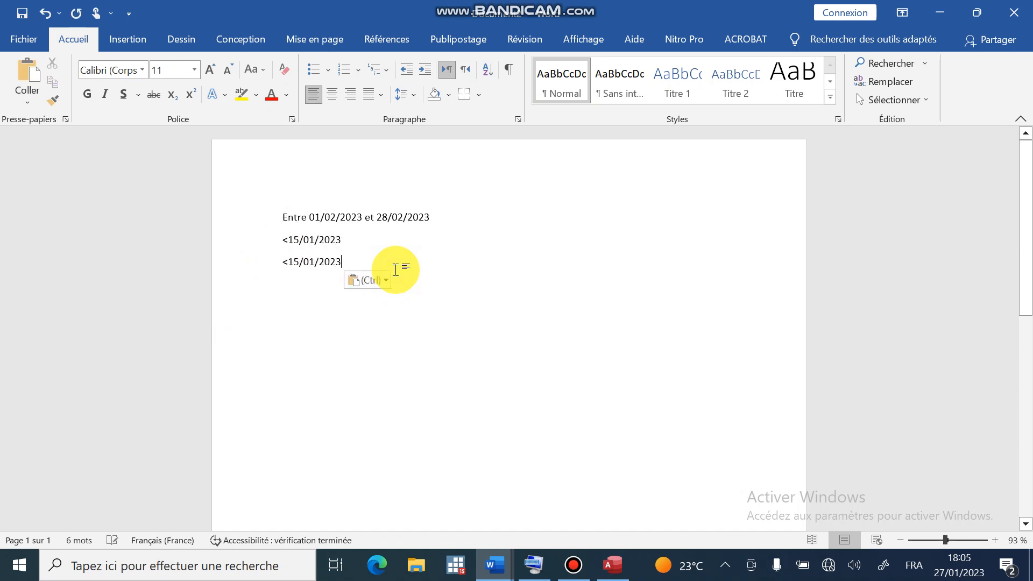
{"action": "left_click", "coordinate": [290, 265]}
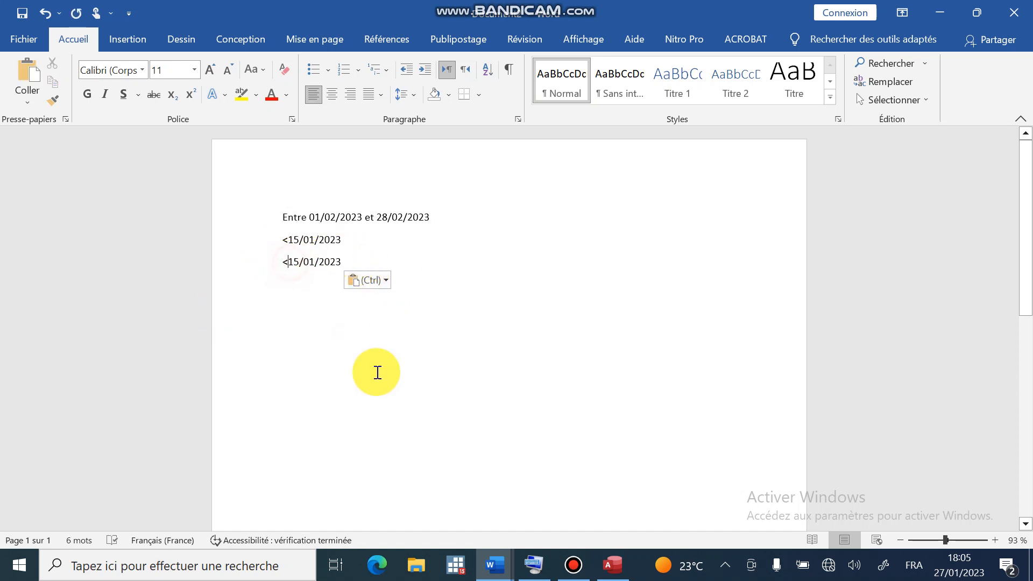
{"action": "type", "text": "="}
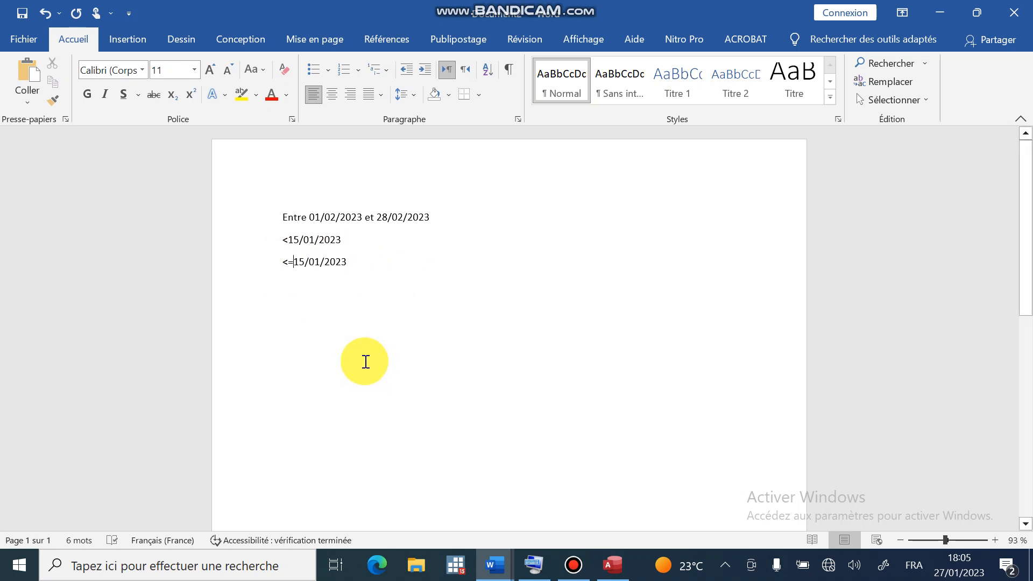
{"action": "left_click", "coordinate": [414, 278]}
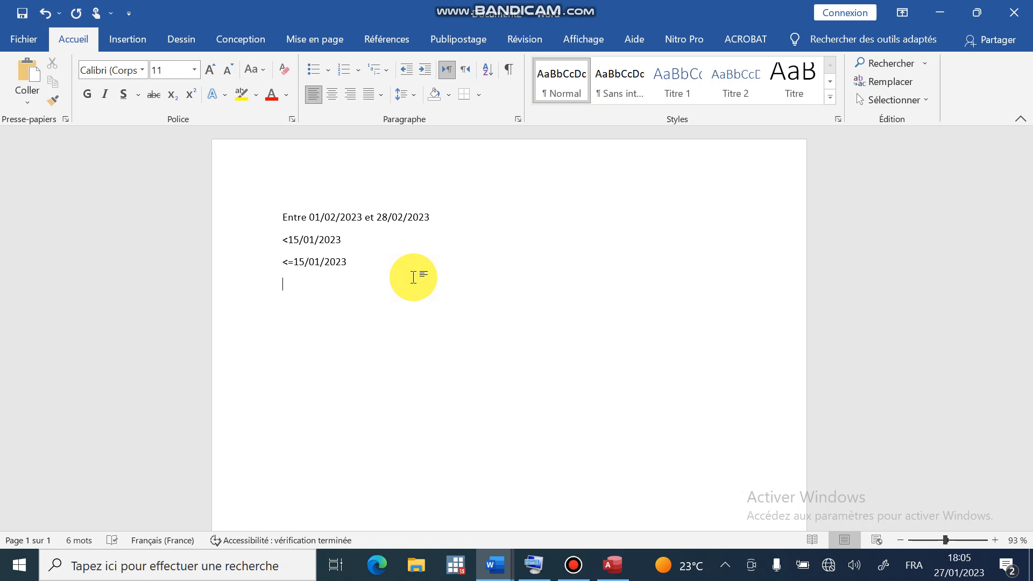
- Write the example date "02/01/2023" on the fourth line and start a new line below it
{"action": "type", "text": "02"}
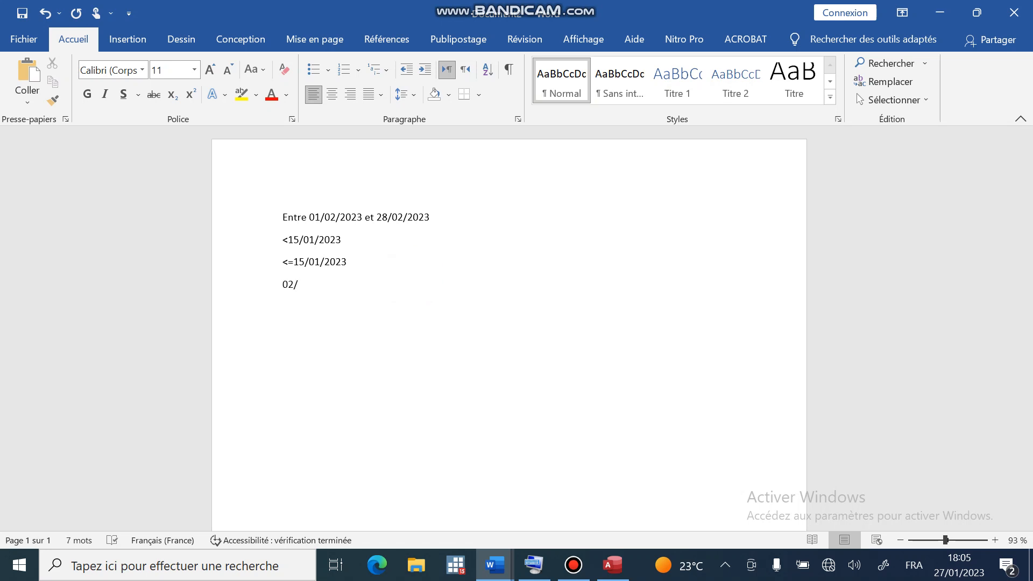
{"action": "type", "text": "/01/2023"}
{"action": "scroll", "coordinate": [413, 278], "scroll_direction": "up", "scroll_amount": 13, "text": "ctrl"}
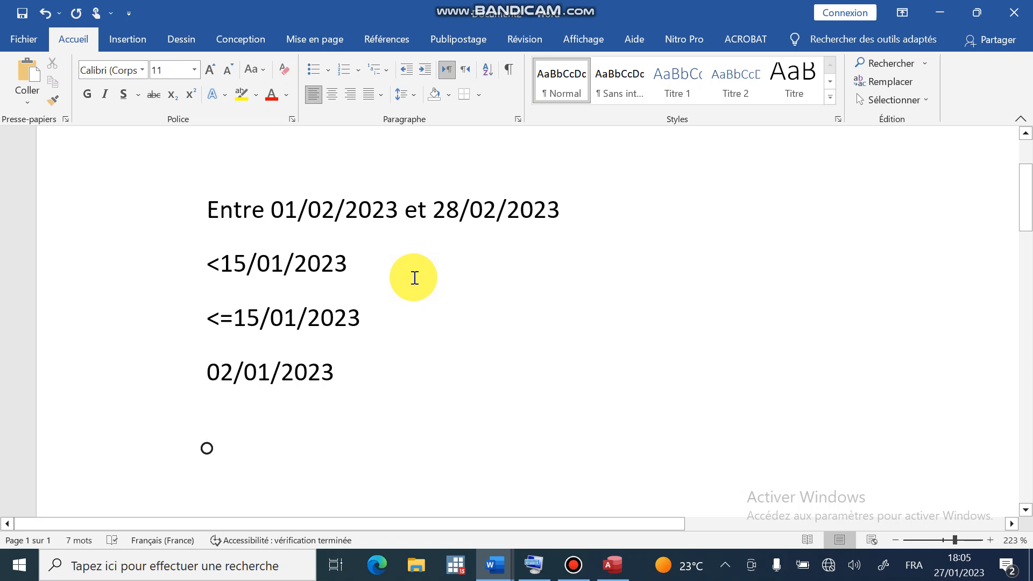
- Close both open Word documents, Document2 and Document1, without saving their changes
{"action": "left_click", "coordinate": [1014, 12]}
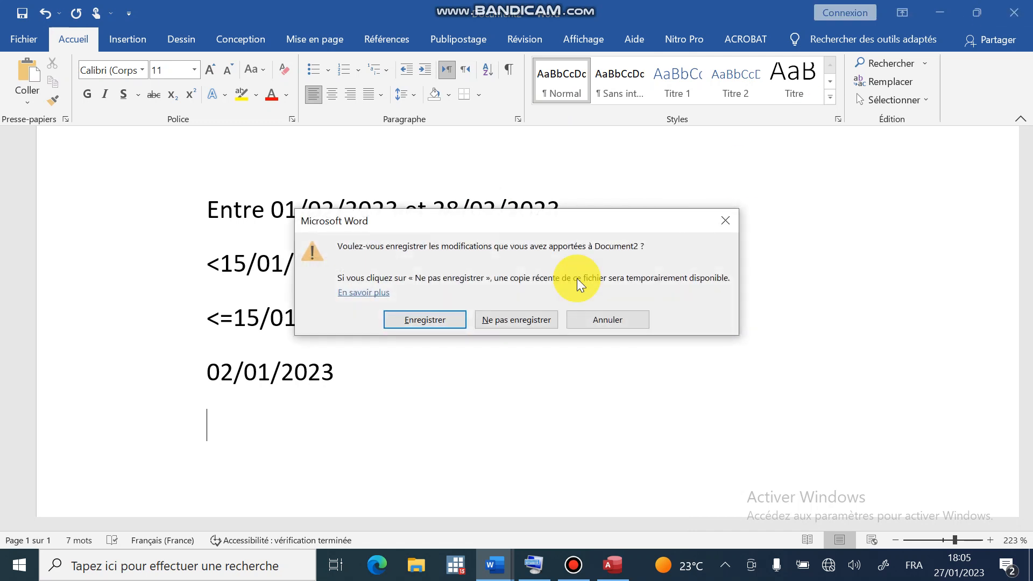
{"action": "left_click", "coordinate": [515, 320]}
{"action": "left_click", "coordinate": [1014, 12]}
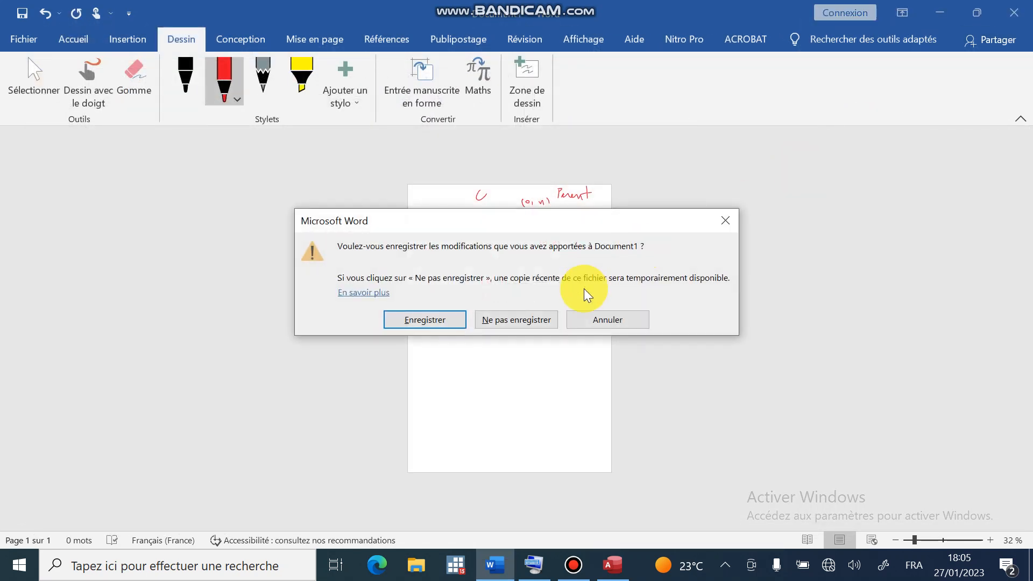
{"action": "left_click", "coordinate": [534, 322]}
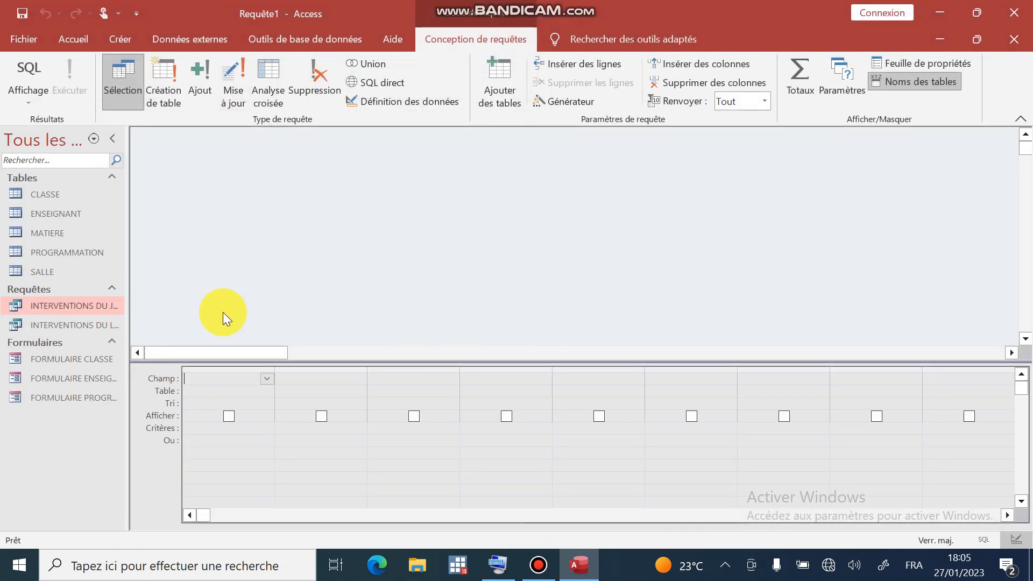
- In Access, open the two saved INTERVENTIONS queries in turn to view their records
{"action": "double_click", "coordinate": [89, 310]}
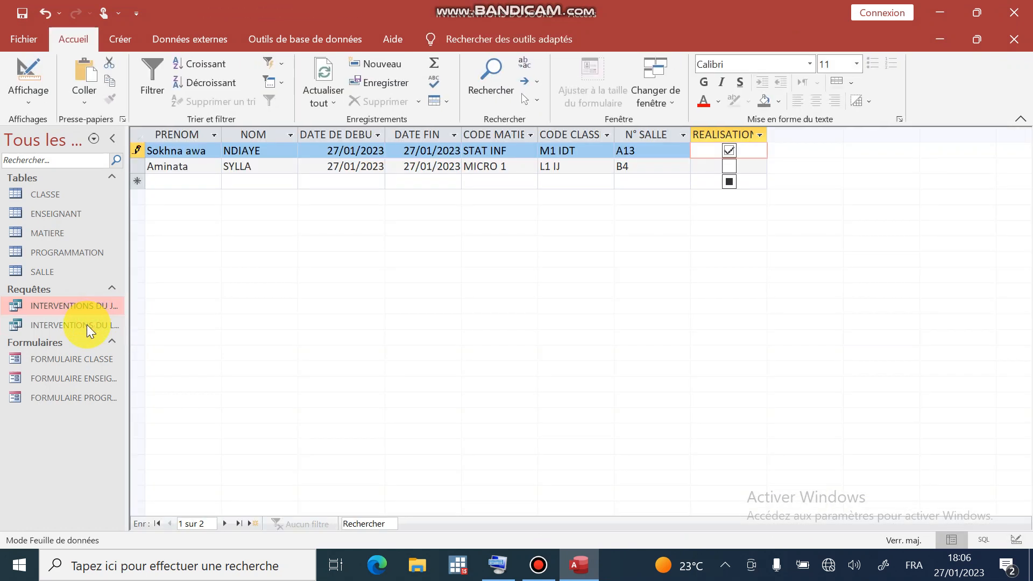
{"action": "double_click", "coordinate": [88, 326]}
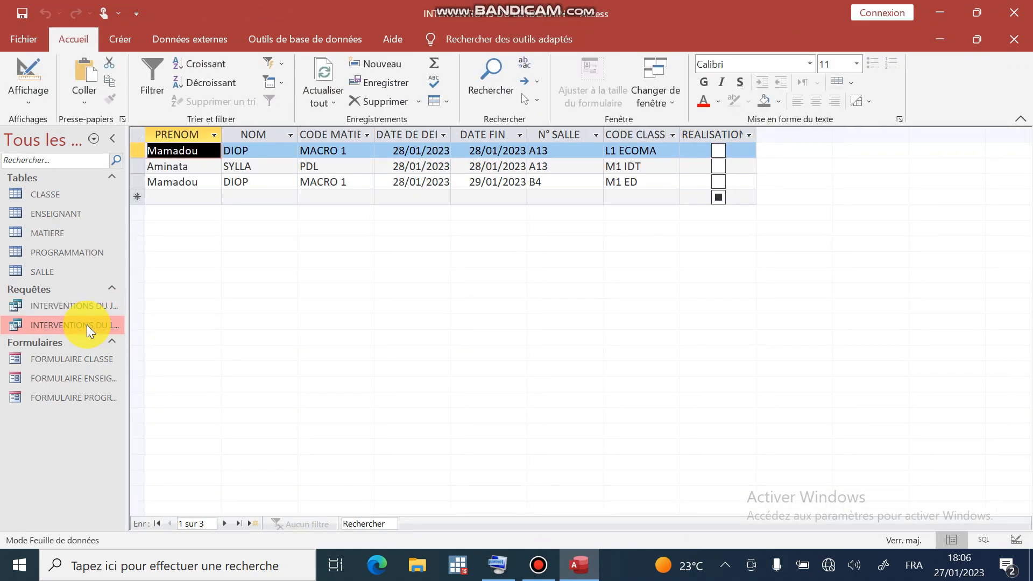